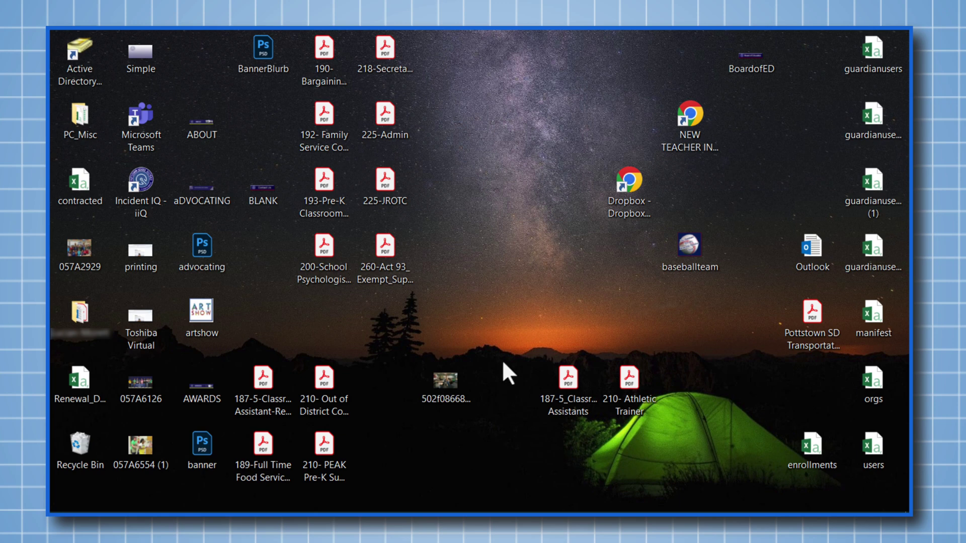
Create a new folder on the desktop named 'Desktop Items'.
right_click(462, 115)
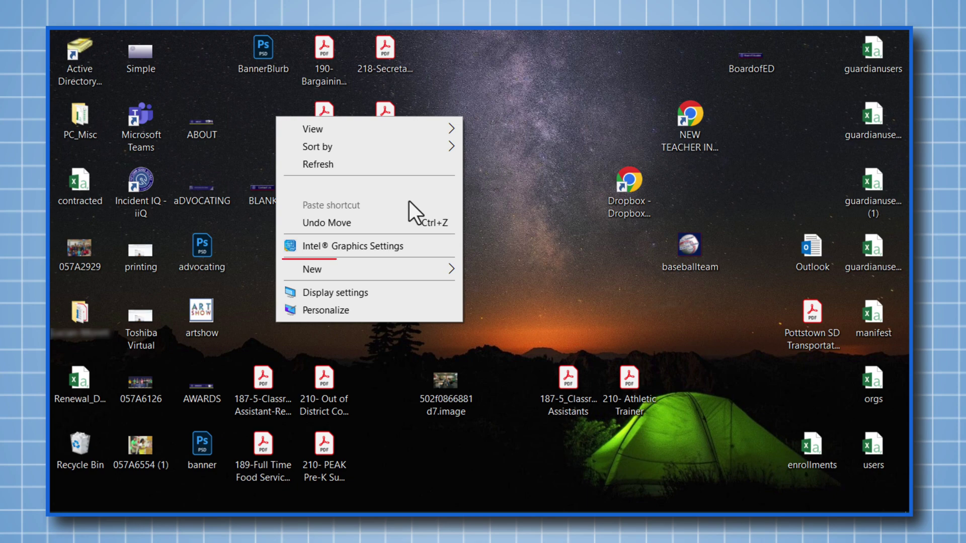
left_click(376, 268)
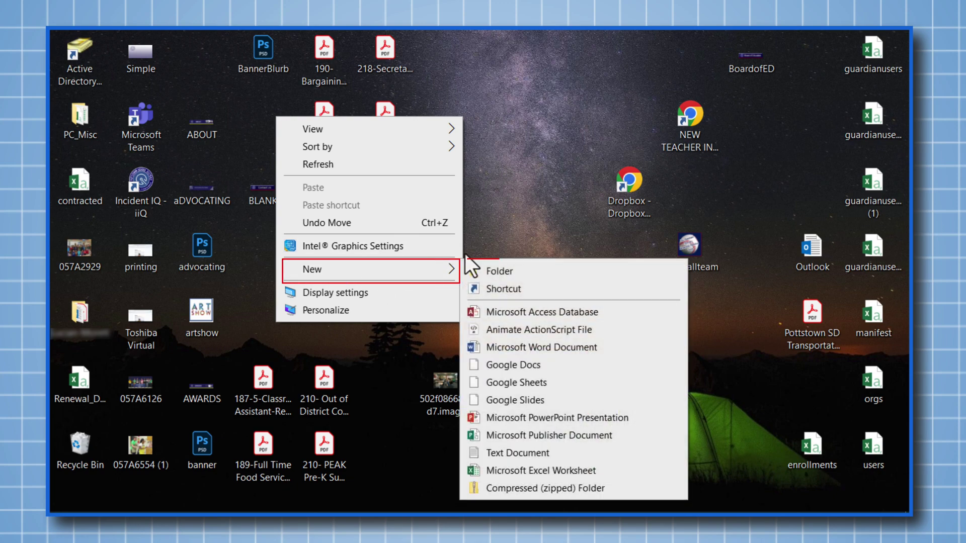
left_click(510, 273)
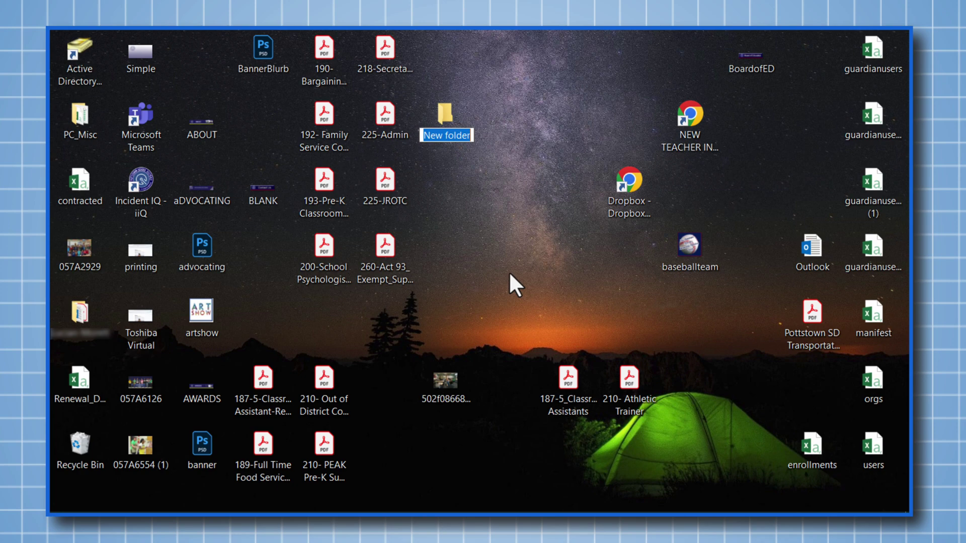
type("Desktop Items")
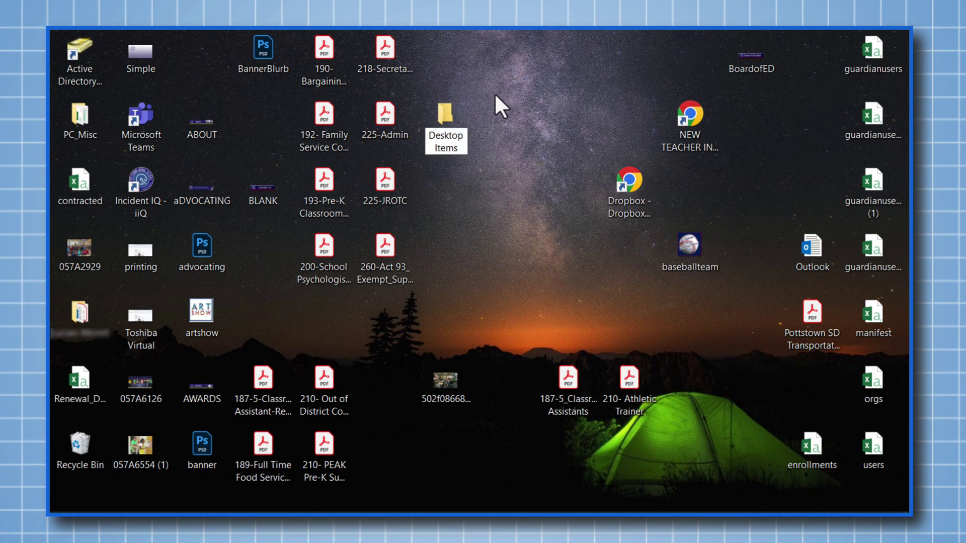
key("Return")
Inside Desktop Items, create subfolders named pdfs, artwork, icons and ztrash.
double_click(443, 110)
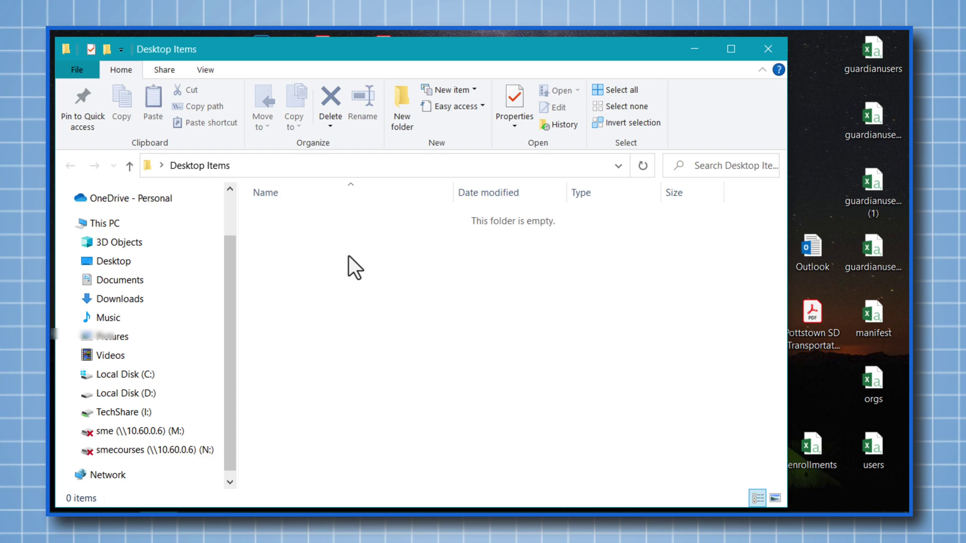
left_click(402, 100)
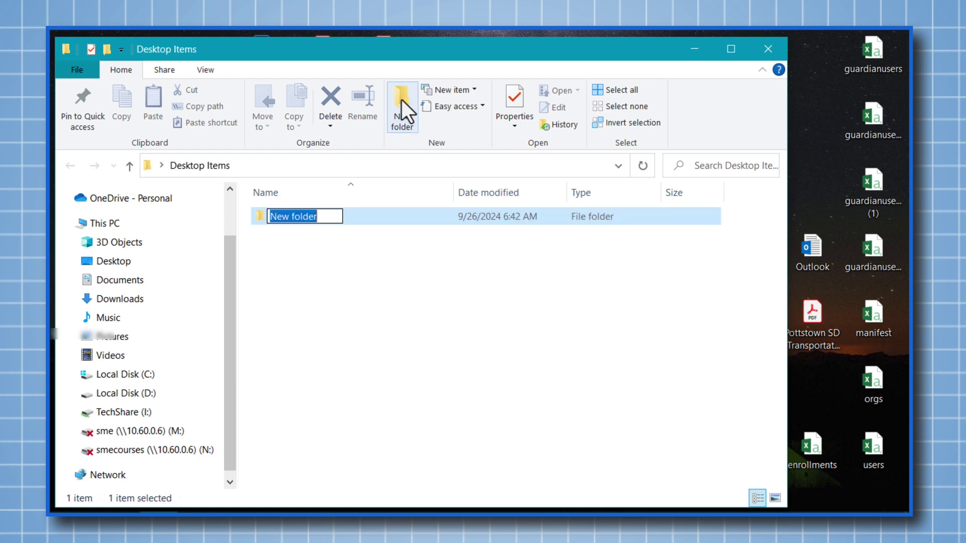
type("pdfs")
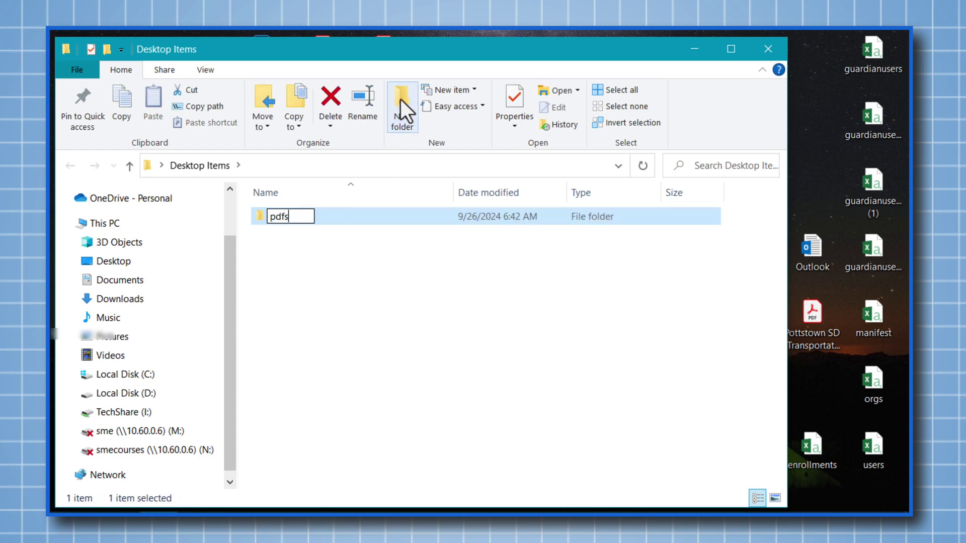
left_click(401, 100)
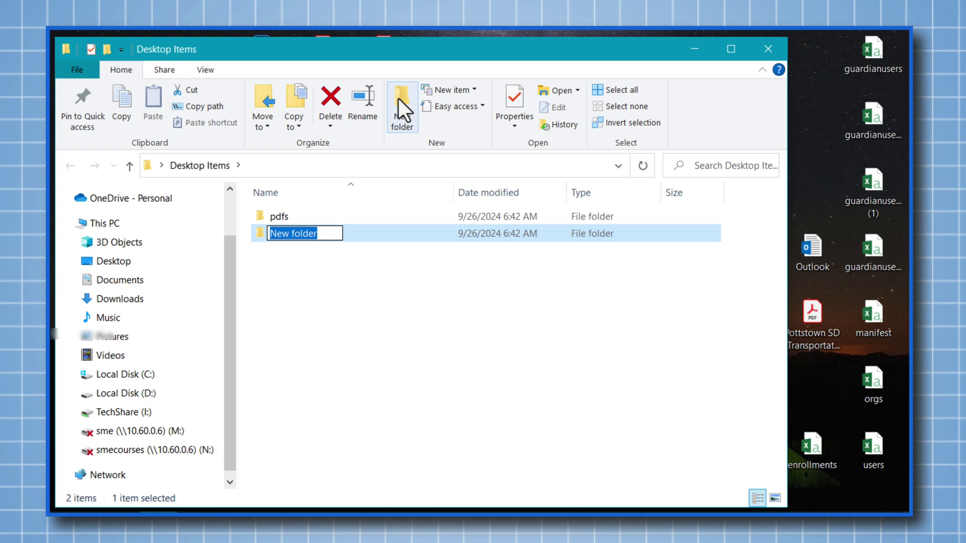
type("artwork")
left_click(401, 97)
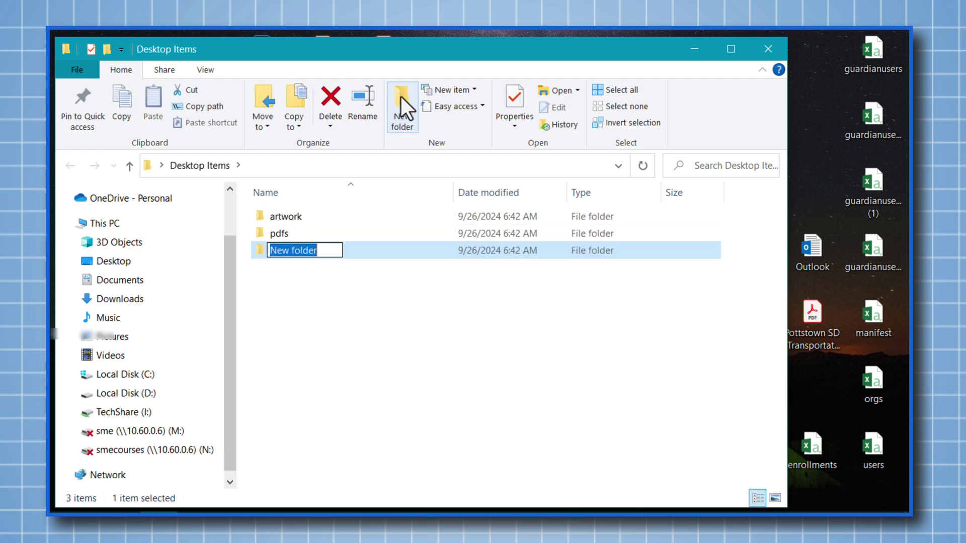
type("icons")
left_click(398, 101)
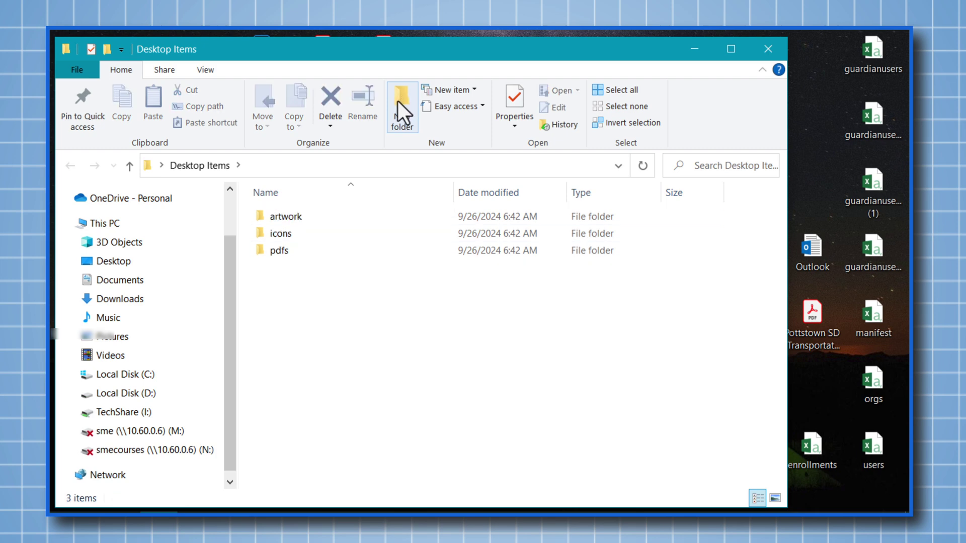
left_click(398, 101)
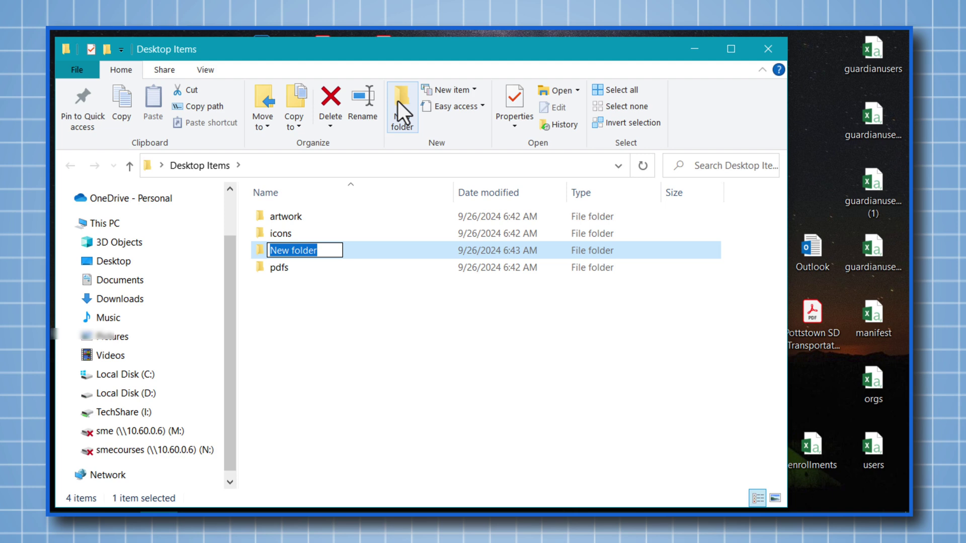
type("ztrash")
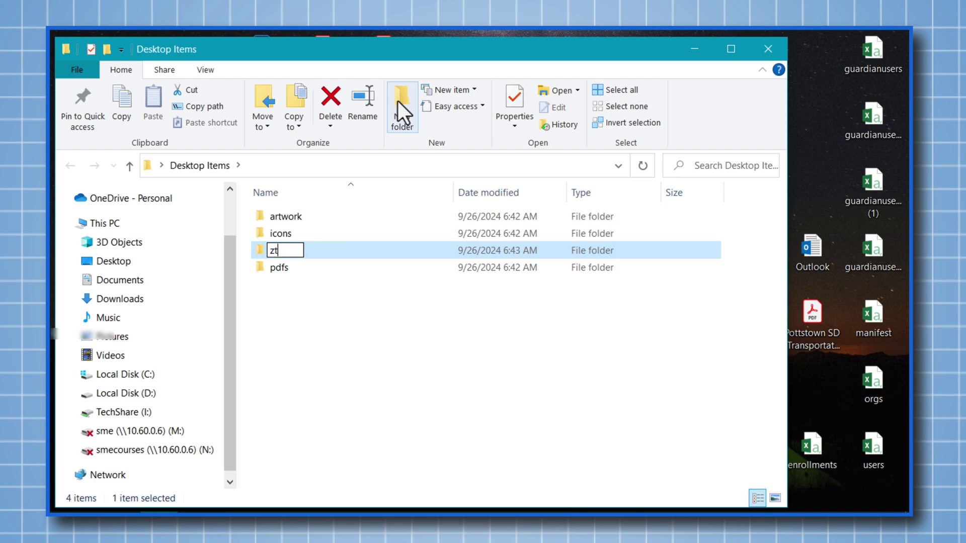
left_click(389, 365)
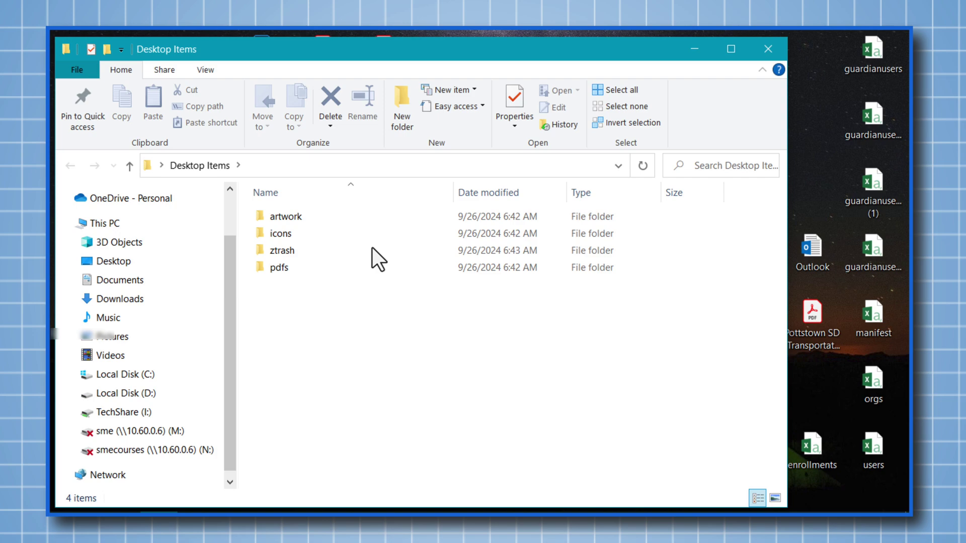
Close the window, reopen Desktop Items from the desktop and enter the pdfs subfolder.
left_click(774, 56)
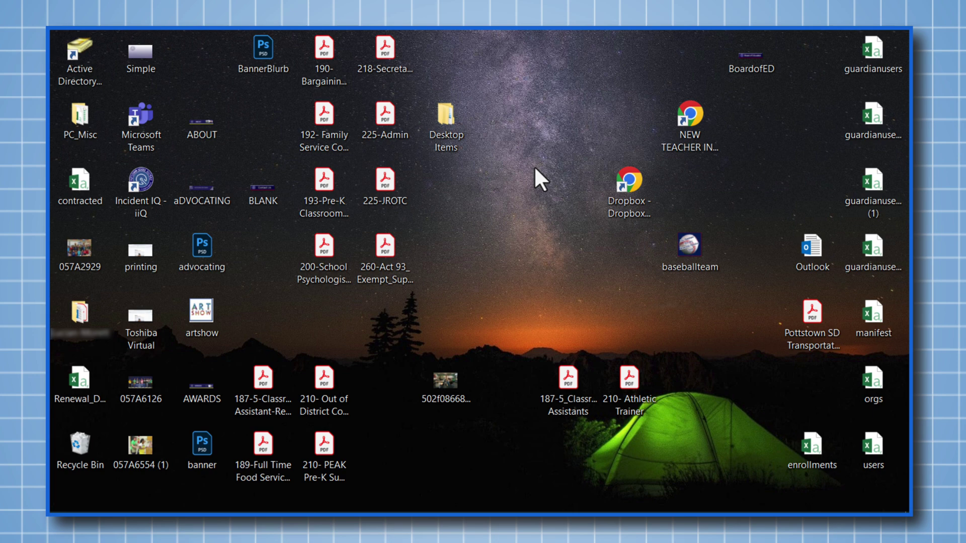
double_click(444, 114)
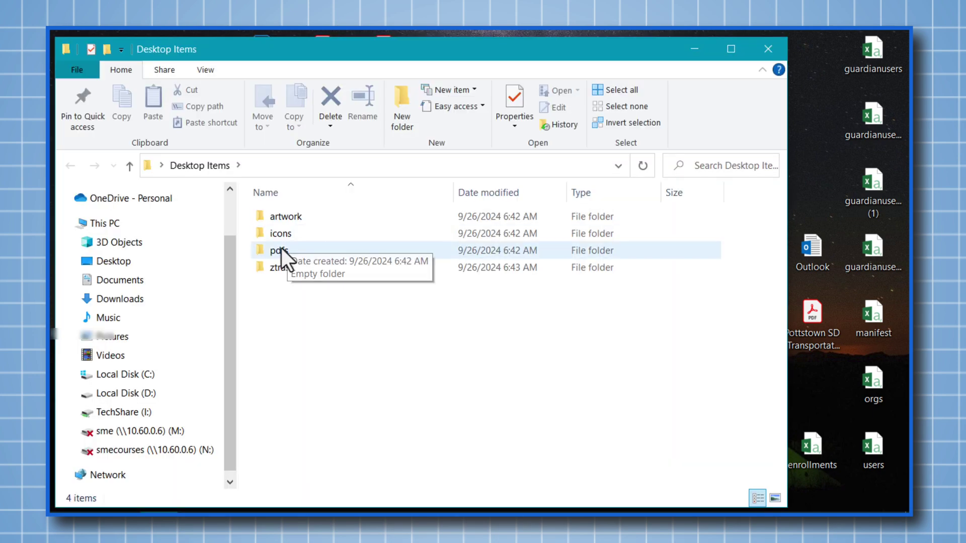
double_click(279, 251)
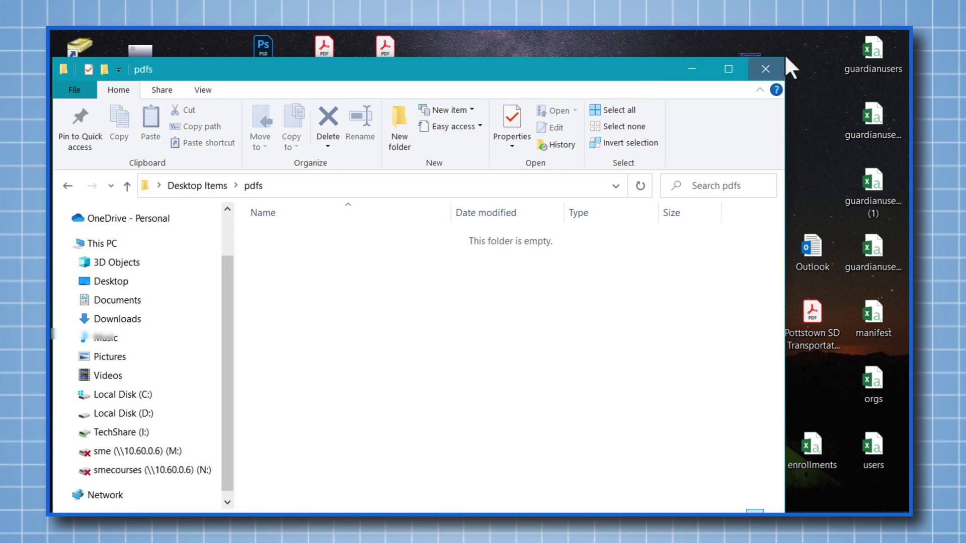
Move all fifteen desktop PDFs, including the Pottstown PDF, into the pdfs folder.
left_click_drag(740, 69, 712, 49)
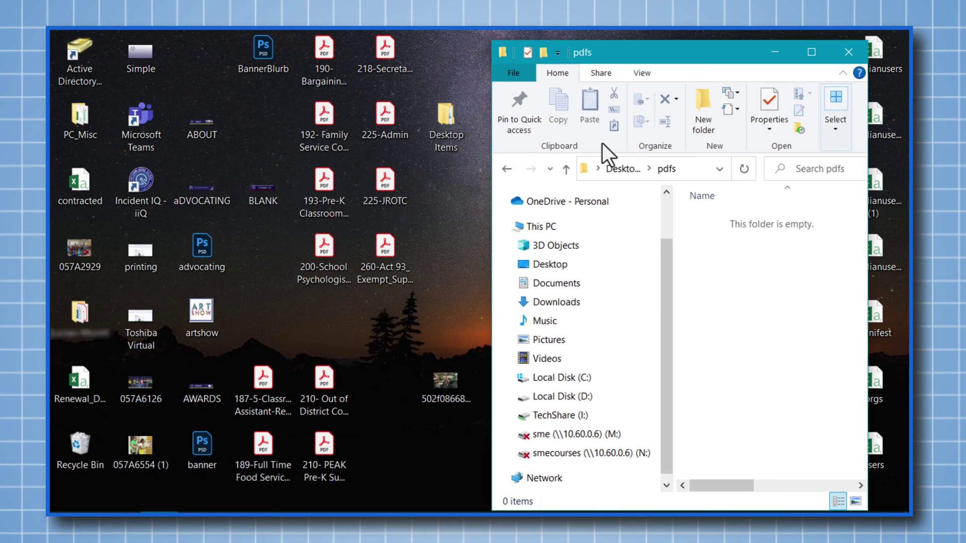
left_click_drag(251, 324, 336, 465)
left_click_drag(327, 378, 774, 345)
left_click_drag(302, 301, 766, 341)
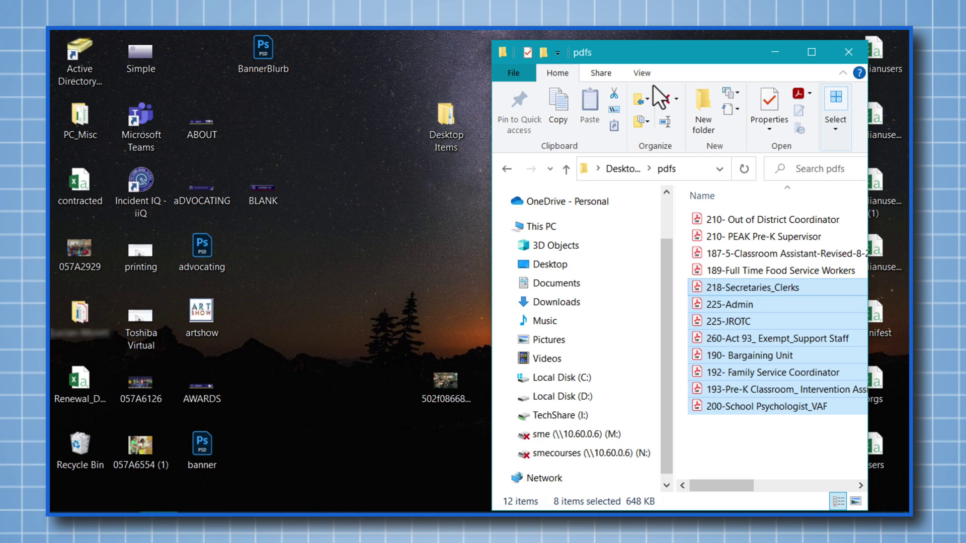
left_click_drag(658, 54, 314, 38)
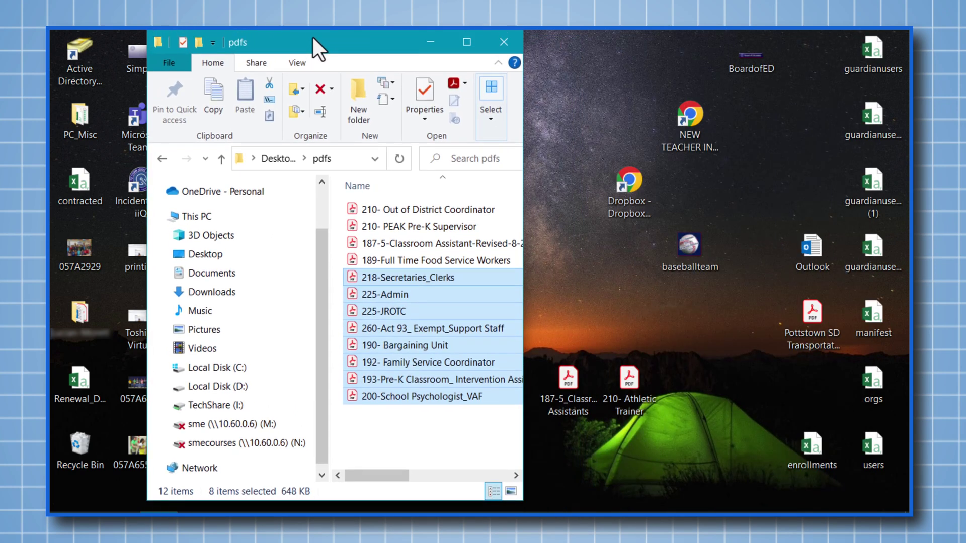
left_click_drag(589, 317, 654, 398)
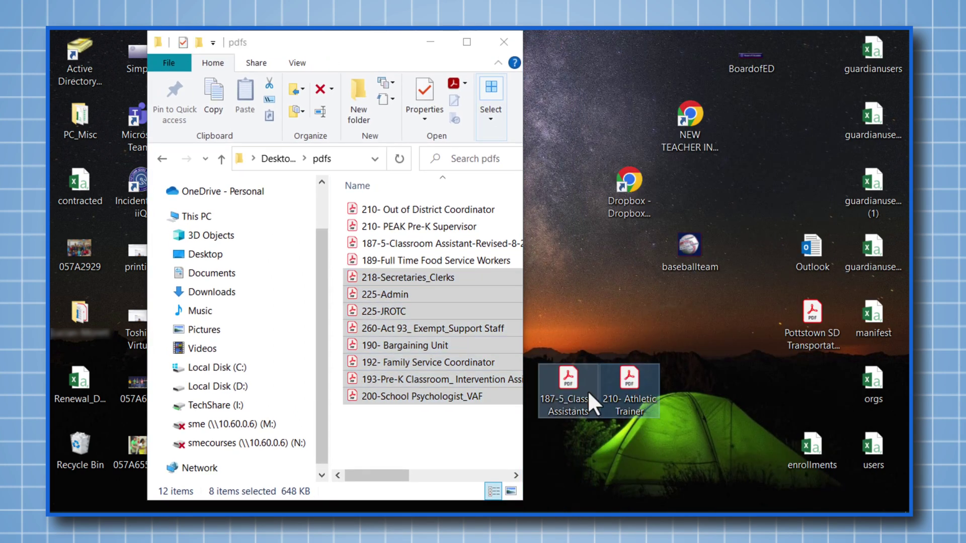
left_click_drag(587, 391, 420, 428)
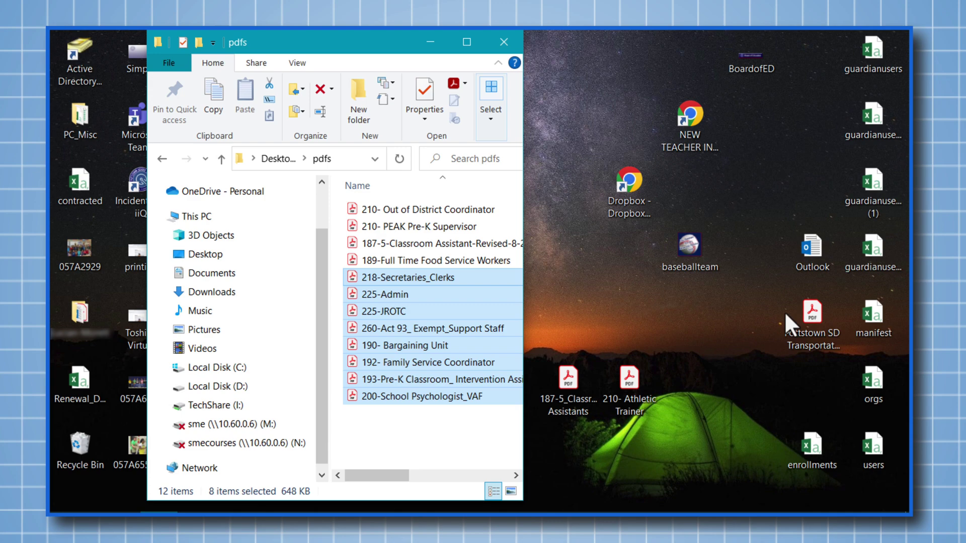
left_click_drag(819, 323, 402, 396)
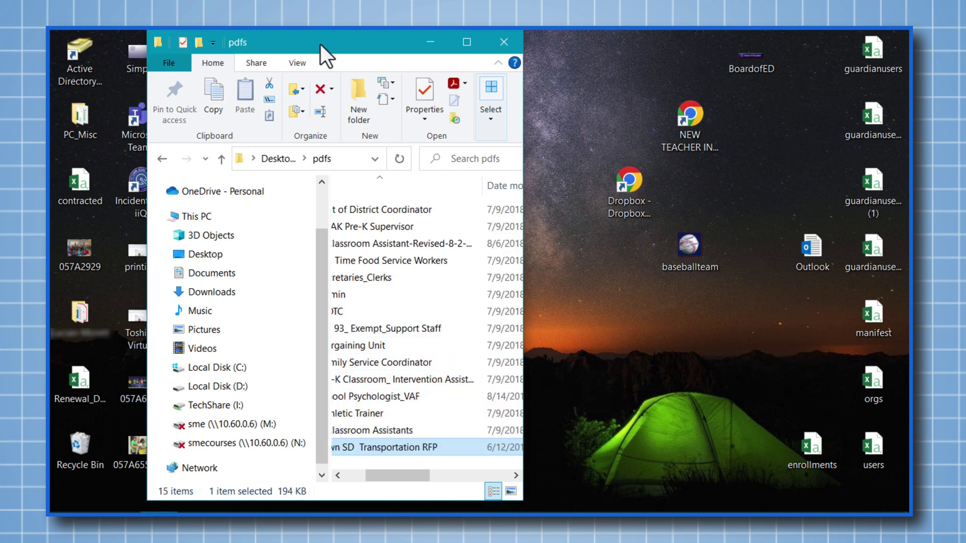
left_click_drag(320, 45, 476, 43)
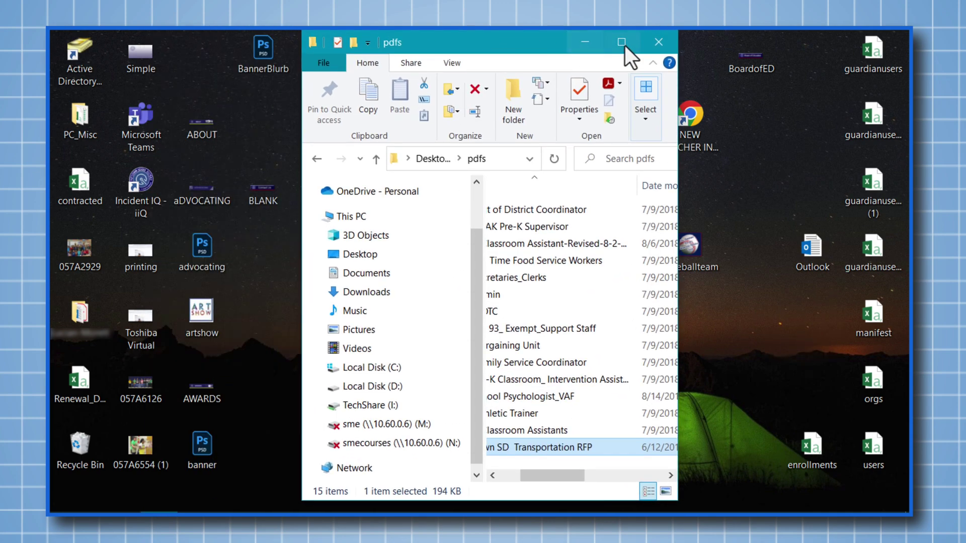
Close the pdfs window and reopen Desktop Items from the desktop.
left_click(653, 42)
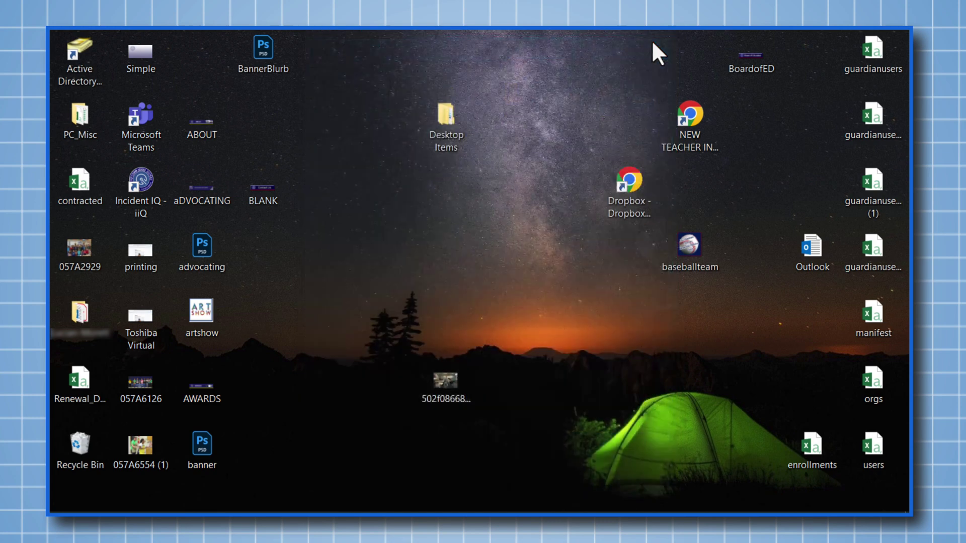
left_click(439, 109)
double_click(439, 110)
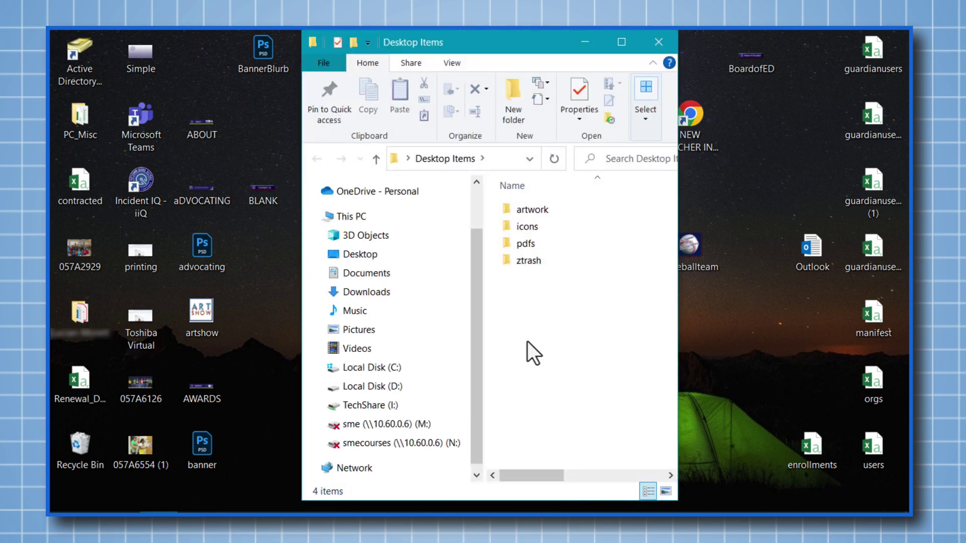
Add a fifth subfolder named 'microsoft' to Desktop Items.
left_click(508, 95)
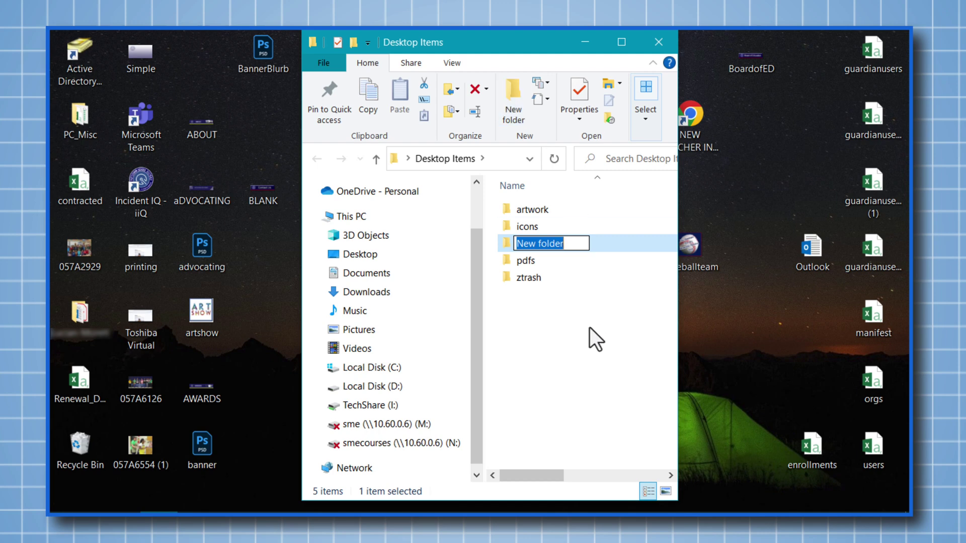
type("microsoft")
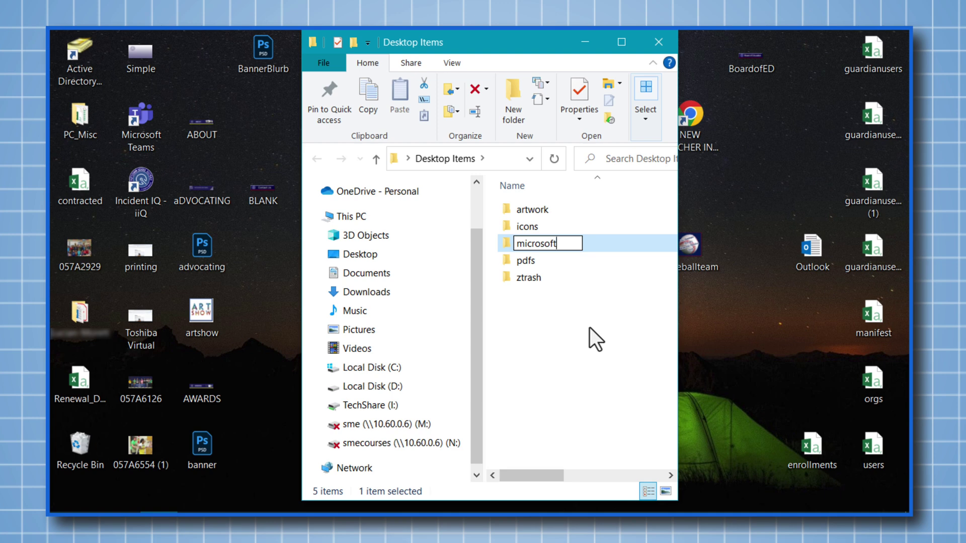
left_click_drag(533, 41, 450, 43)
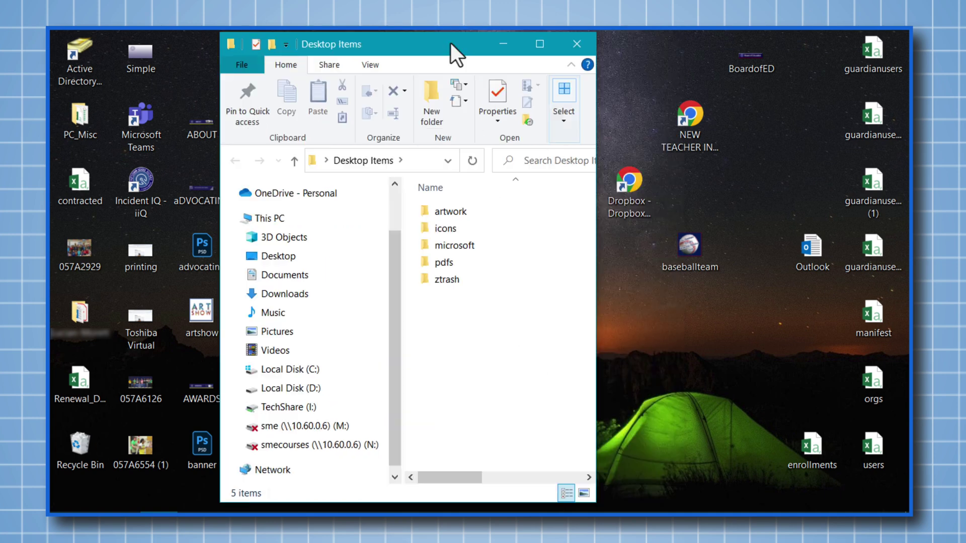
Move the nine Excel spreadsheets and the Outlook shortcut from the desktop into microsoft.
double_click(456, 248)
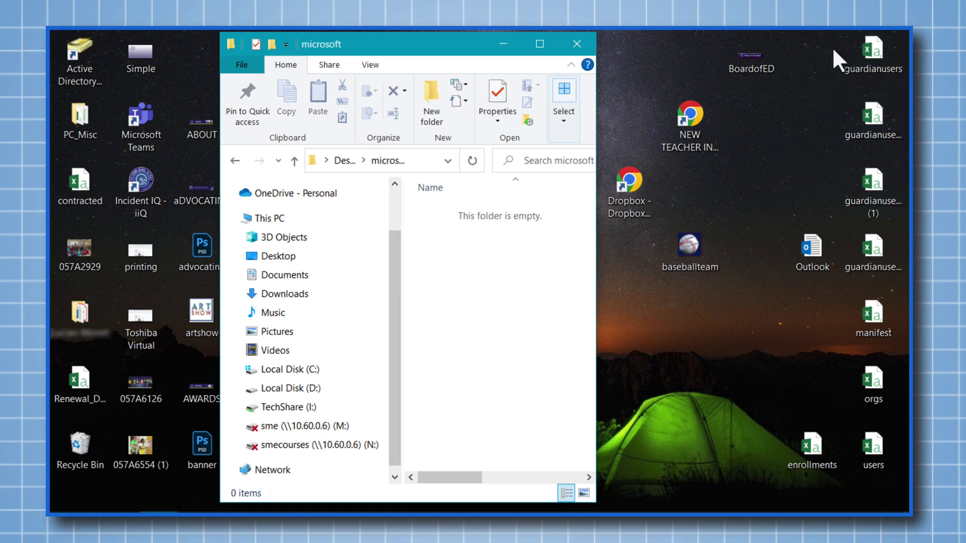
left_click_drag(833, 46, 889, 455)
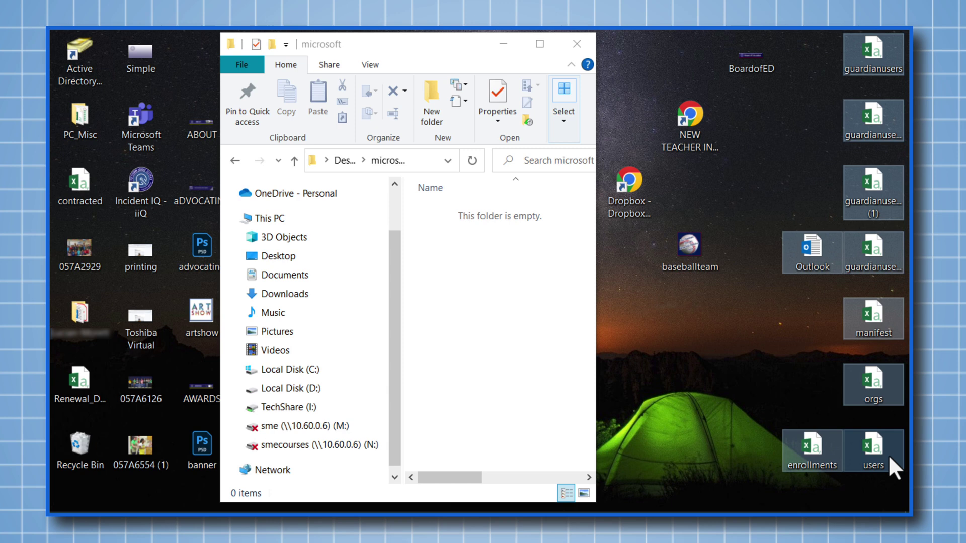
left_click_drag(823, 441, 457, 315)
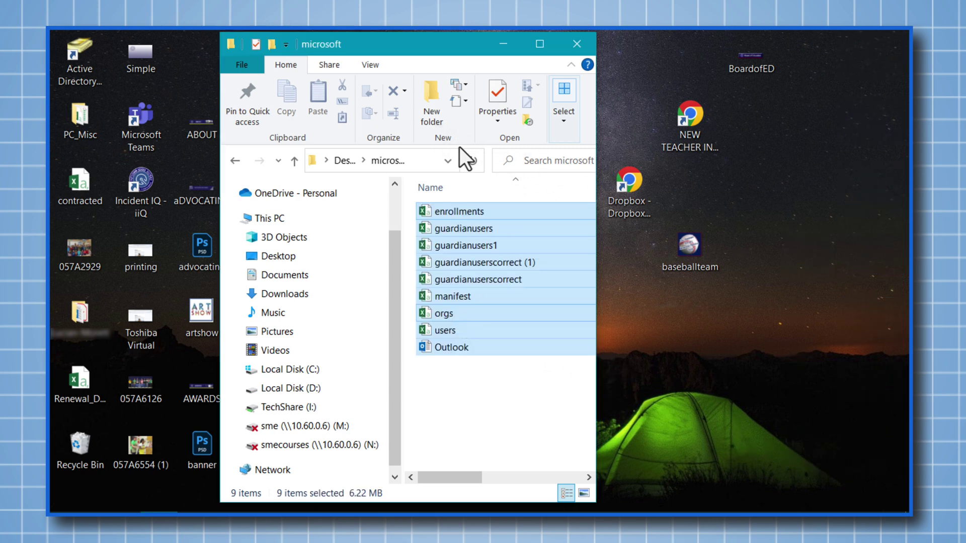
left_click(578, 44)
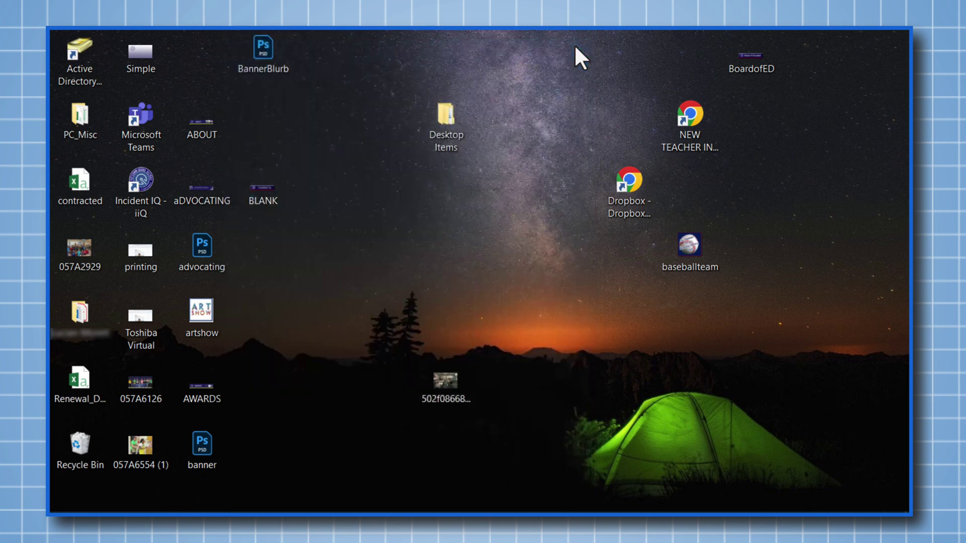
Move the Dropbox, NEW TEACHER INDUCTION and Microsoft Teams shortcuts into Desktop Items\icons.
left_click(449, 112)
double_click(448, 112)
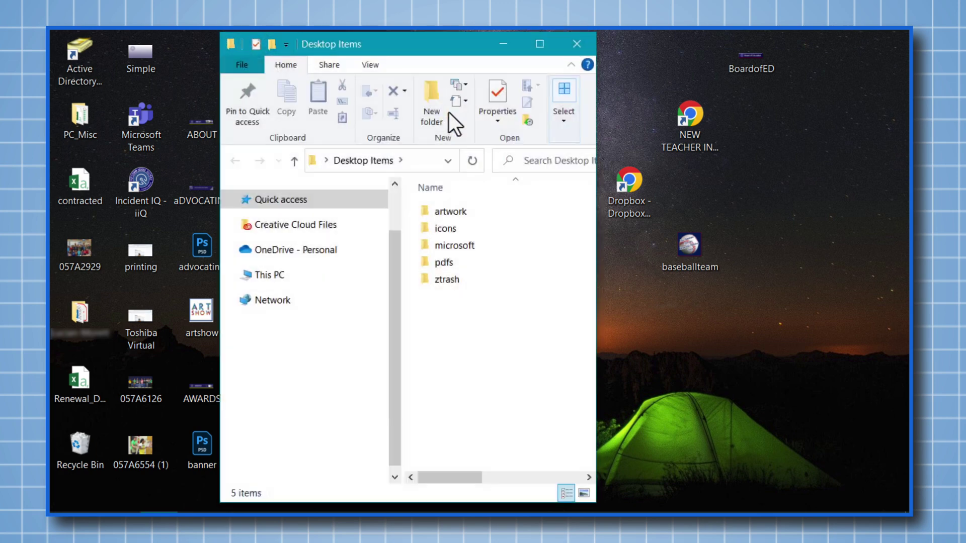
double_click(454, 229)
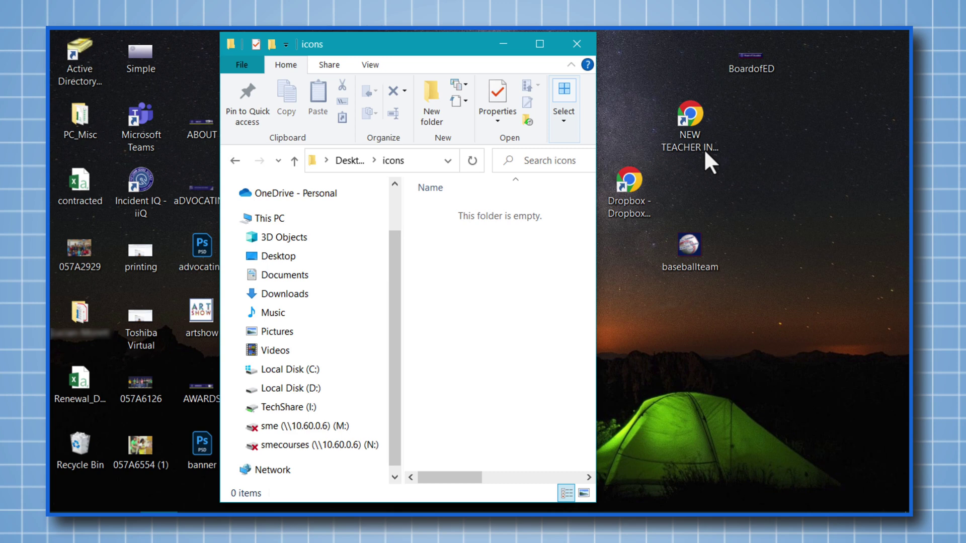
left_click_drag(629, 191, 504, 221)
left_click_drag(691, 121, 476, 343)
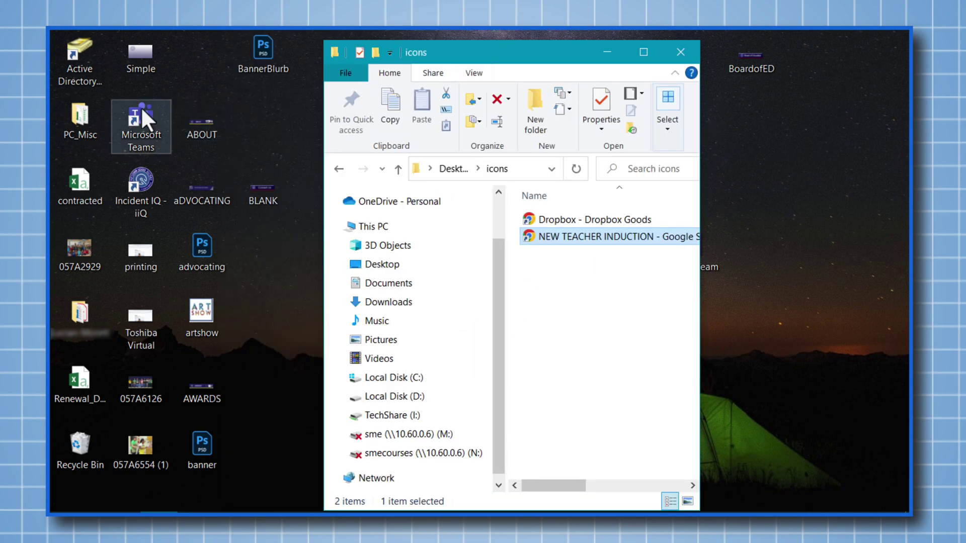
left_click_drag(142, 106, 565, 310)
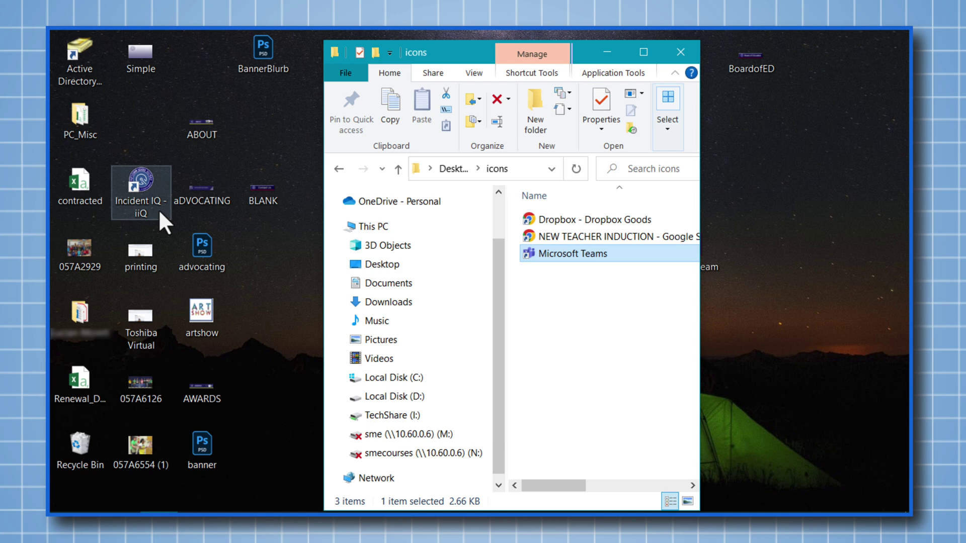
Reposition Incident IQ below Simple on the desktop and close the icons window.
left_click_drag(127, 183, 126, 104)
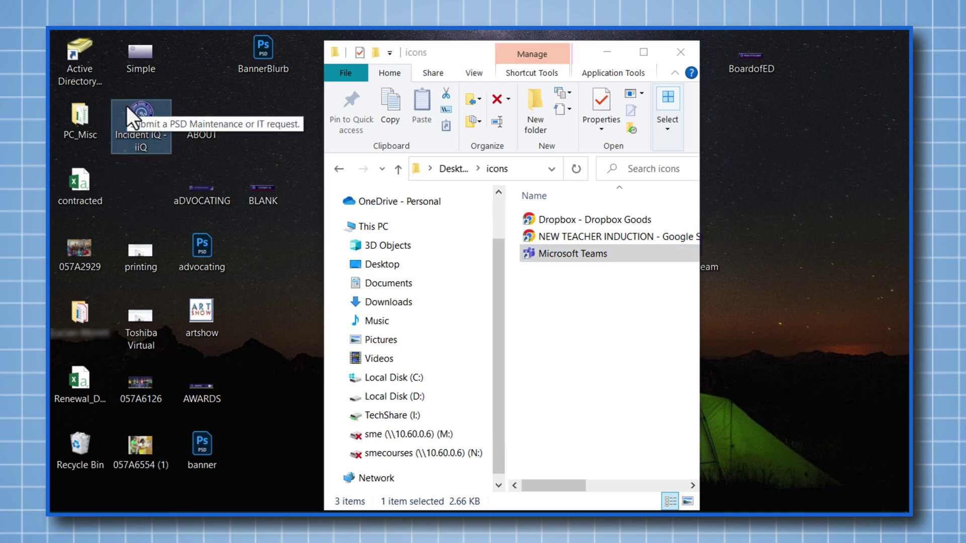
key("super+d")
left_click(441, 122)
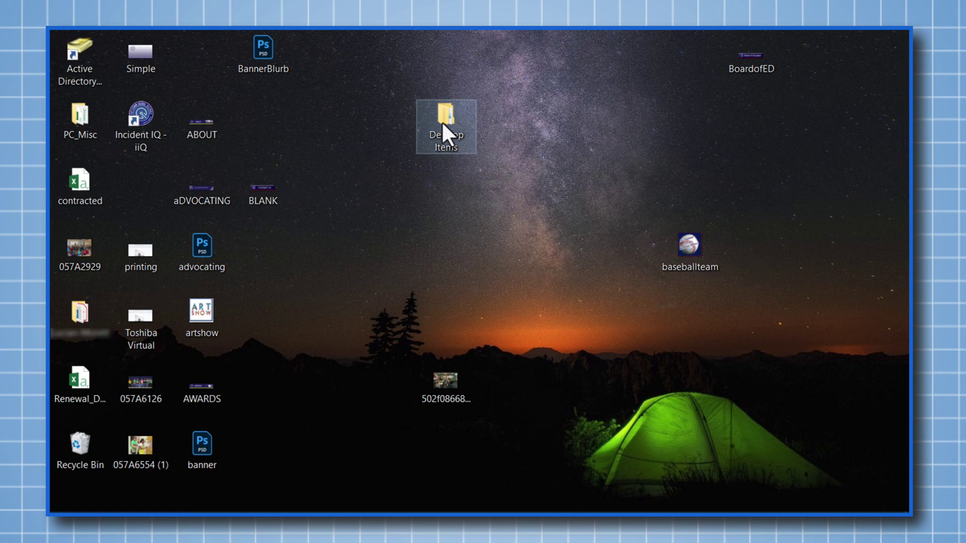
Move the baseballteam and BoardofED images from the desktop into Desktop Items\artwork.
double_click(443, 126)
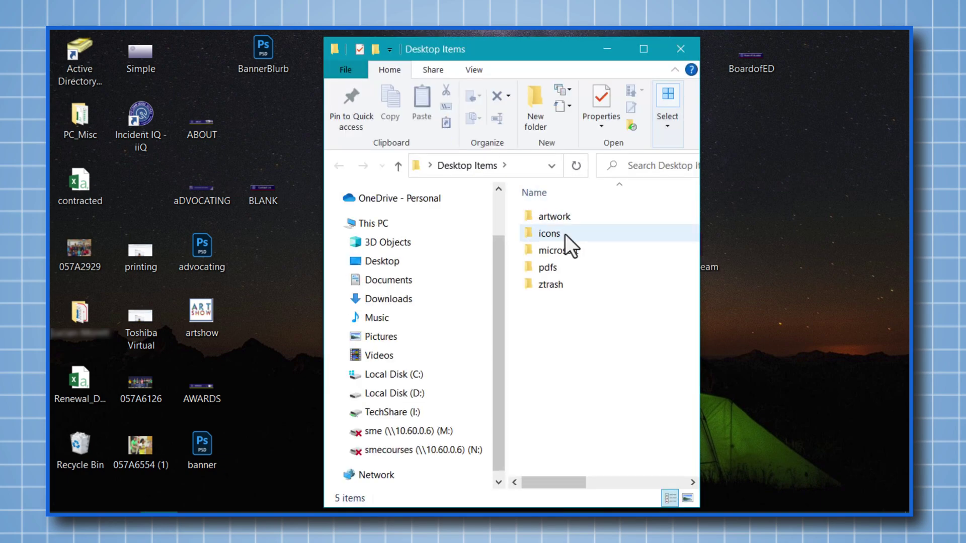
left_click(550, 215)
double_click(550, 214)
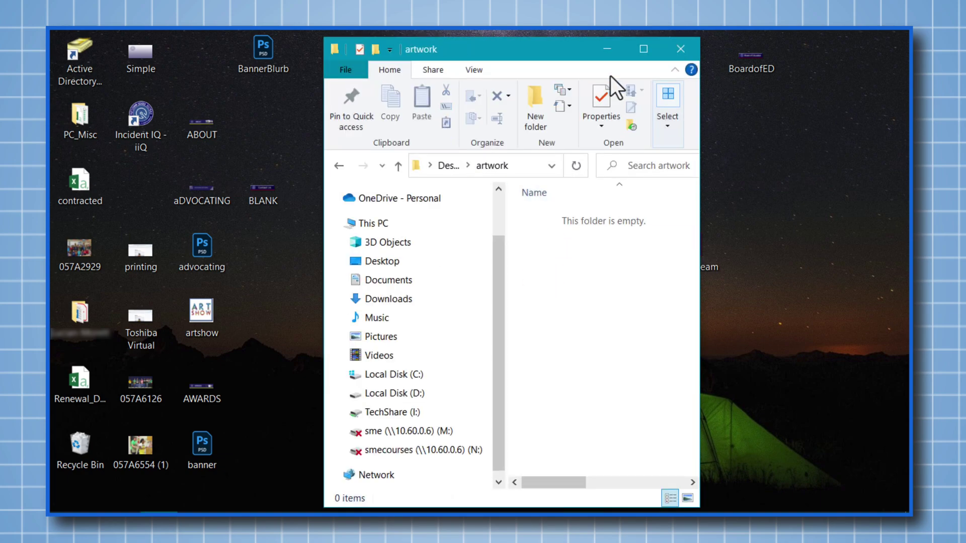
left_click_drag(584, 37, 428, 63)
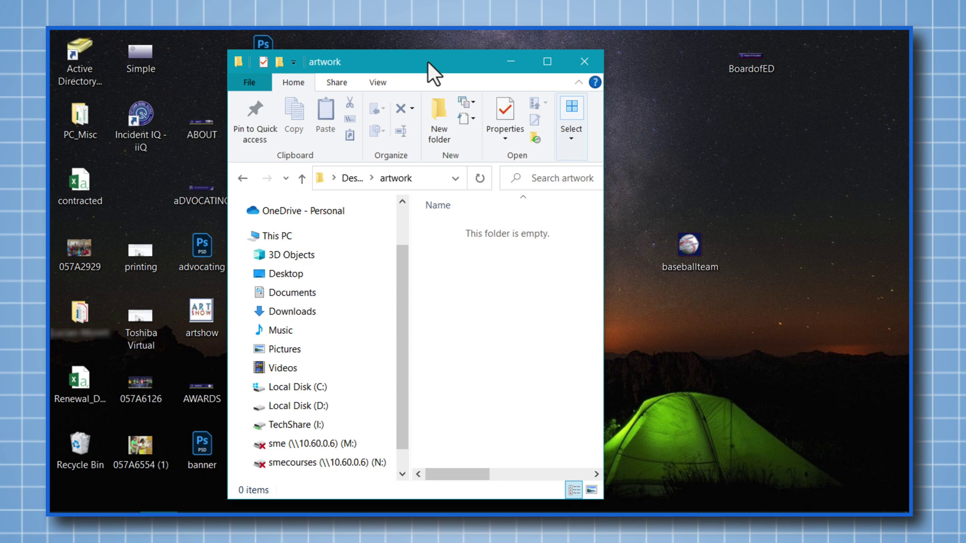
left_click_drag(626, 51, 779, 266)
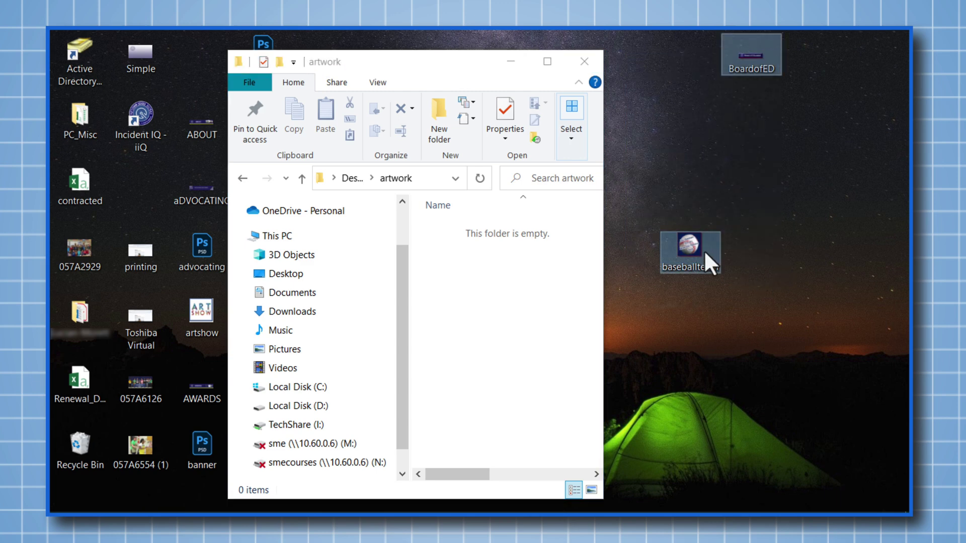
left_click_drag(704, 255, 481, 307)
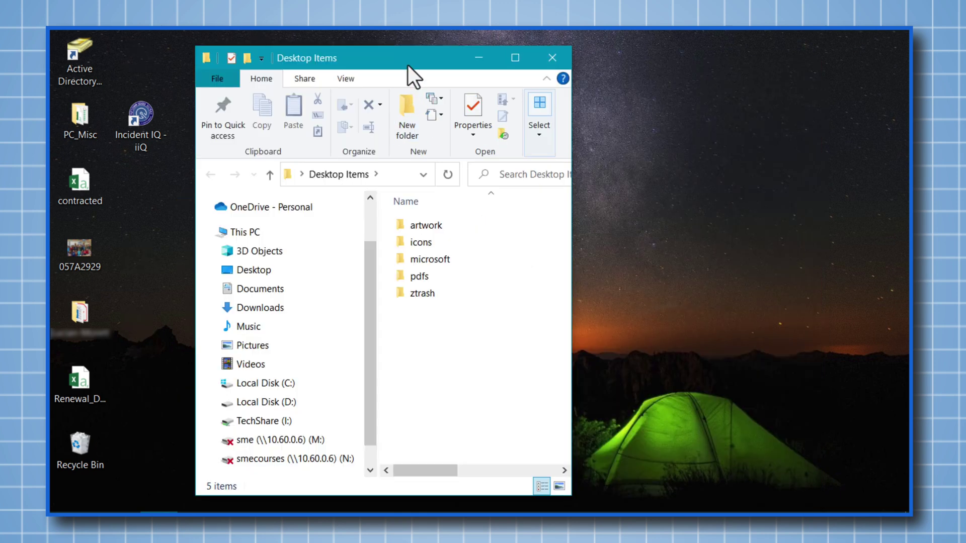
Move the desktop photo into artwork, and a leftover folder and the renewal spreadsheet into ztrash.
left_click_drag(409, 65, 238, 61)
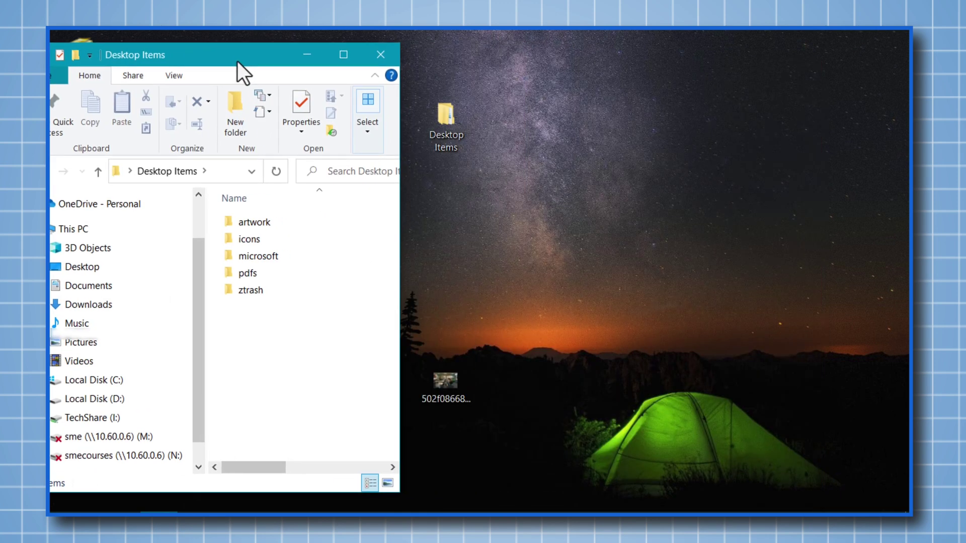
left_click_drag(442, 389, 269, 225)
left_click_drag(247, 57, 491, 64)
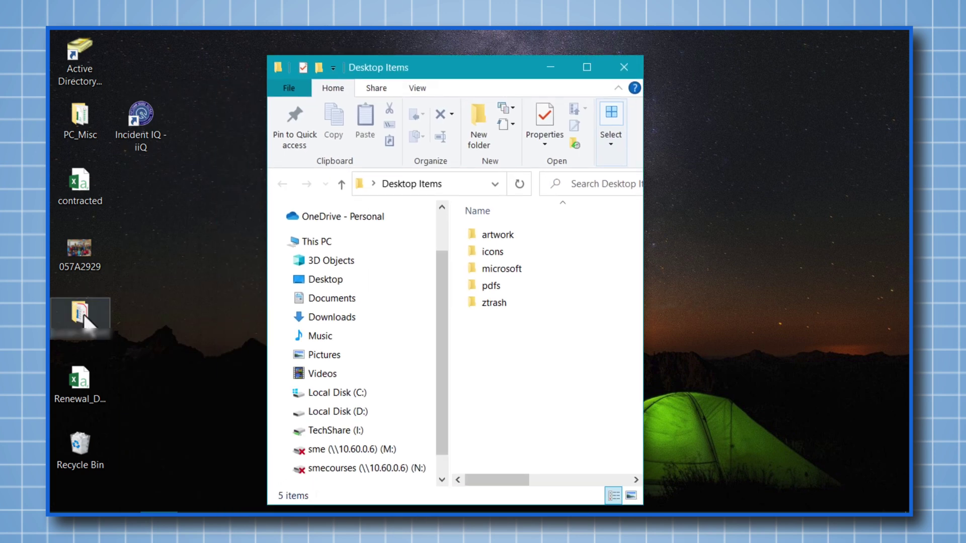
left_click_drag(84, 314, 504, 303)
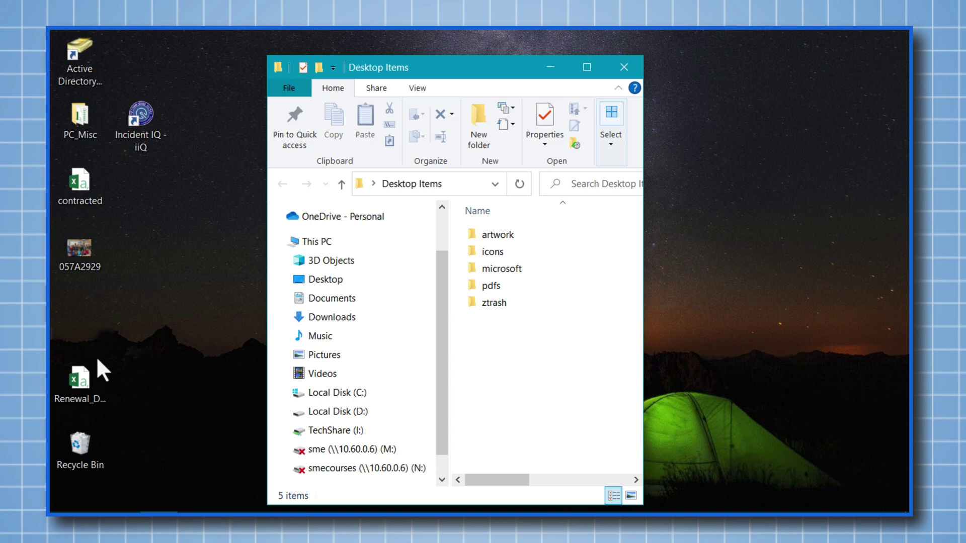
left_click_drag(70, 376, 515, 268)
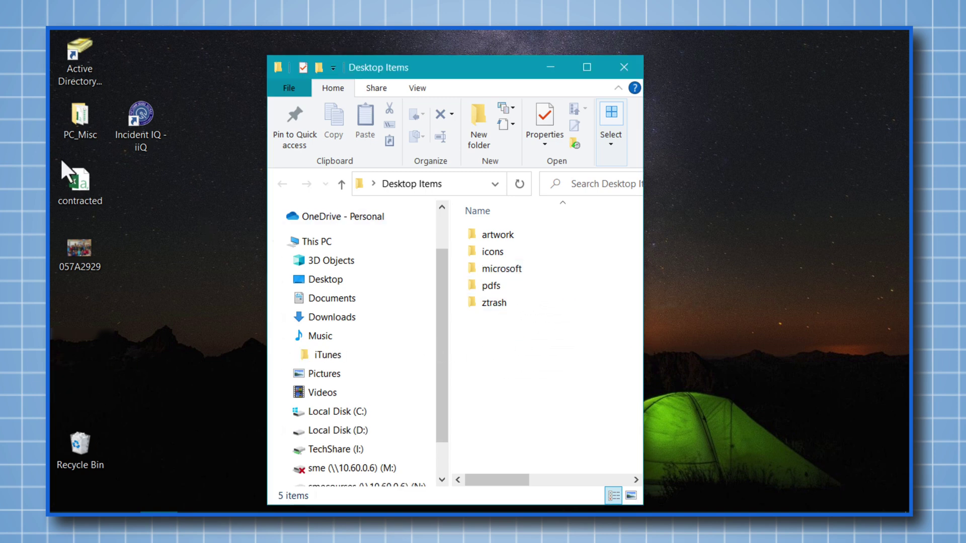
Move the contracted spreadsheet into microsoft and 057A2929 into artwork; shift Incident IQ down.
left_click_drag(78, 175, 499, 271)
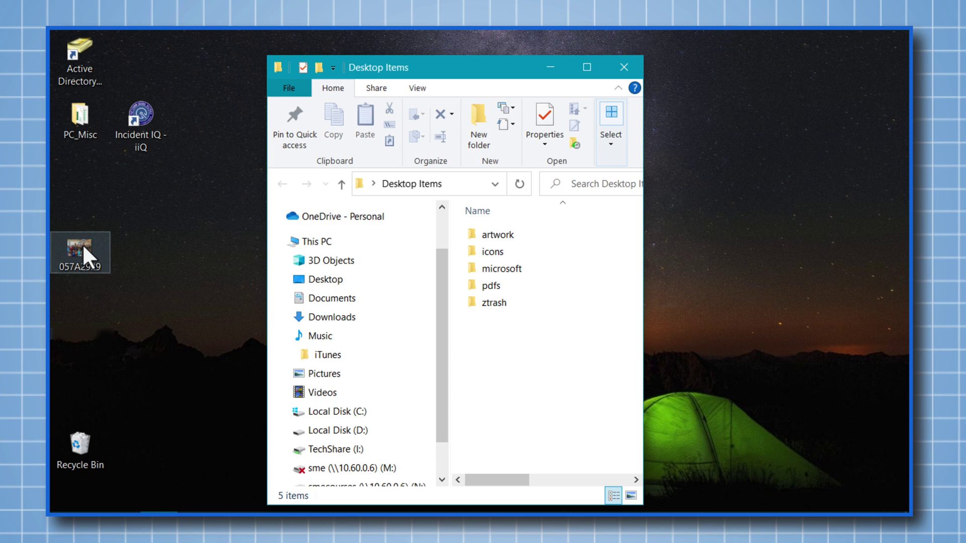
left_click_drag(82, 244, 517, 233)
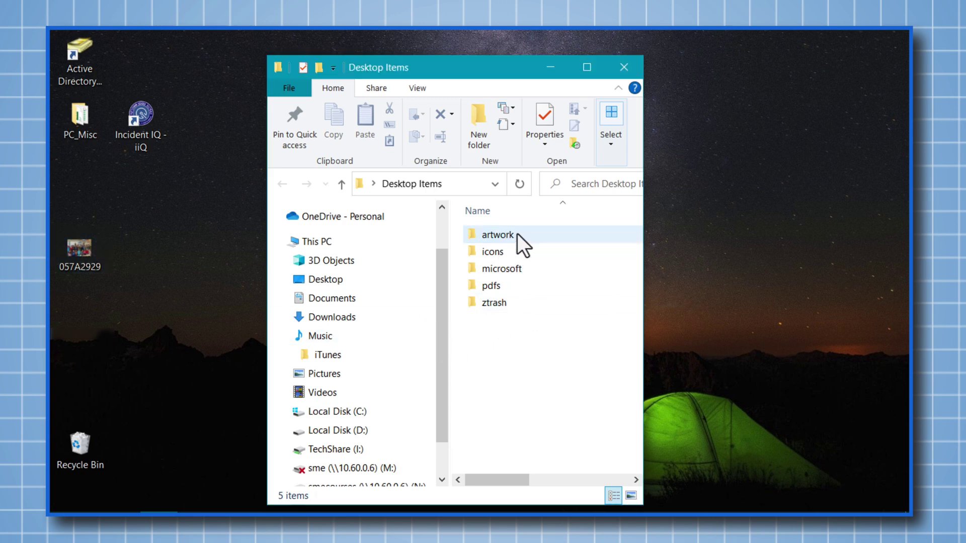
left_click_drag(155, 106, 80, 174)
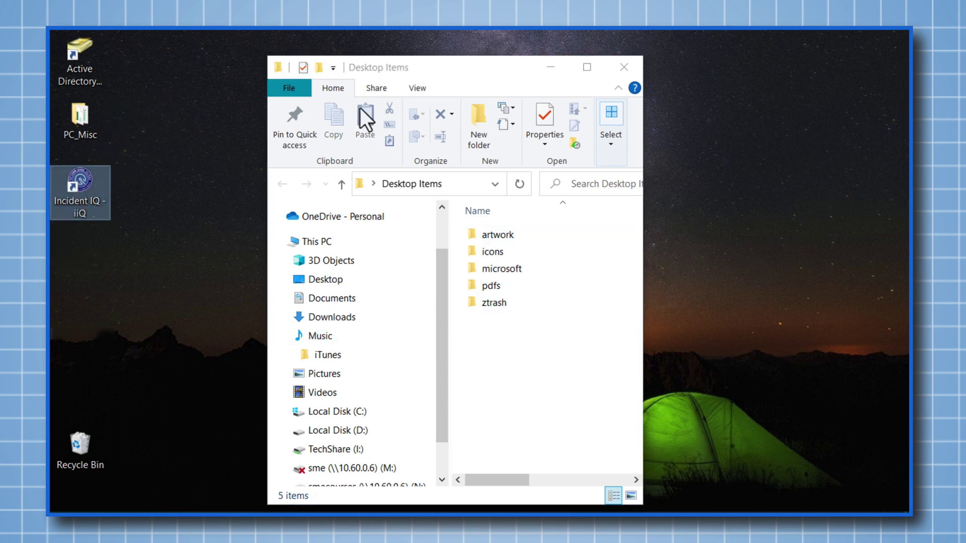
Close File Explorer and drag the Desktop Items folder beneath Incident IQ in the left column.
left_click(620, 74)
left_click_drag(436, 123, 76, 251)
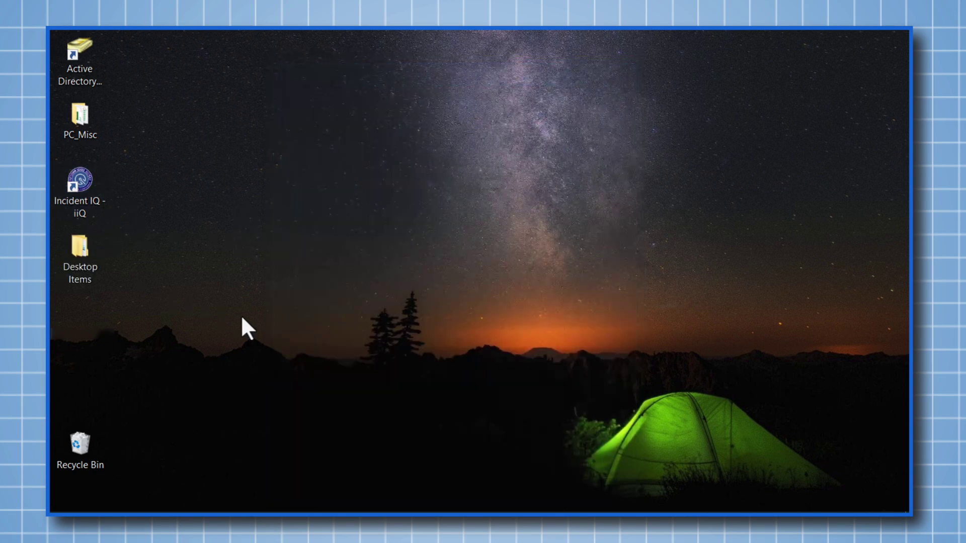